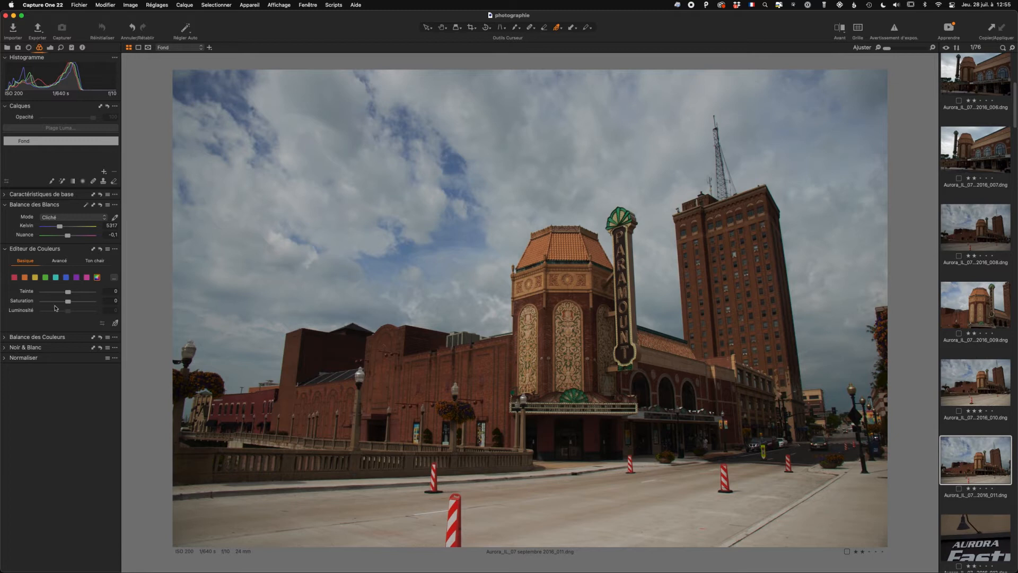
{"action": "left_click", "coordinate": [312, 5]}
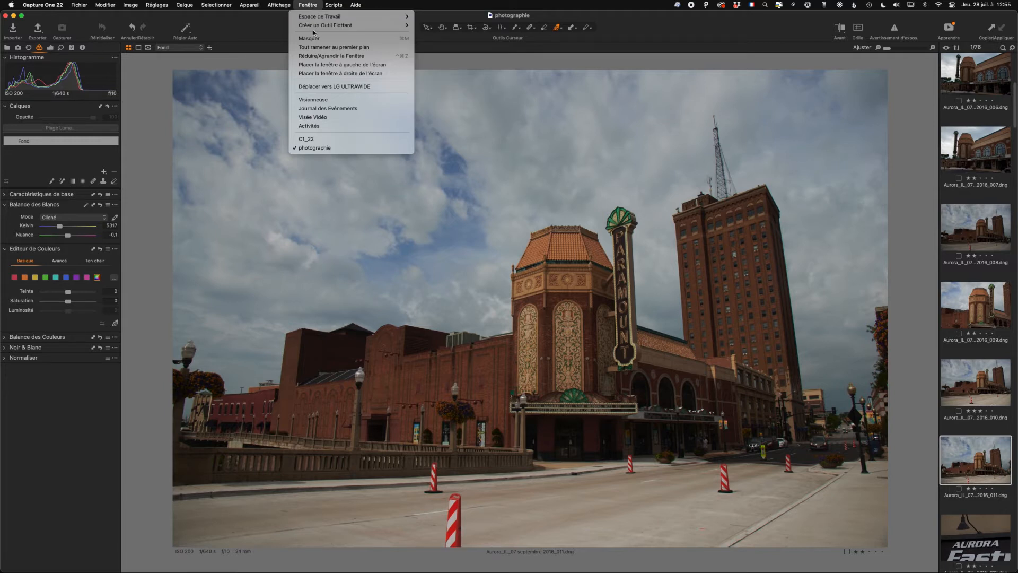
{"action": "mouse_move", "coordinate": [315, 30]}
{"action": "left_click", "coordinate": [81, 290]}
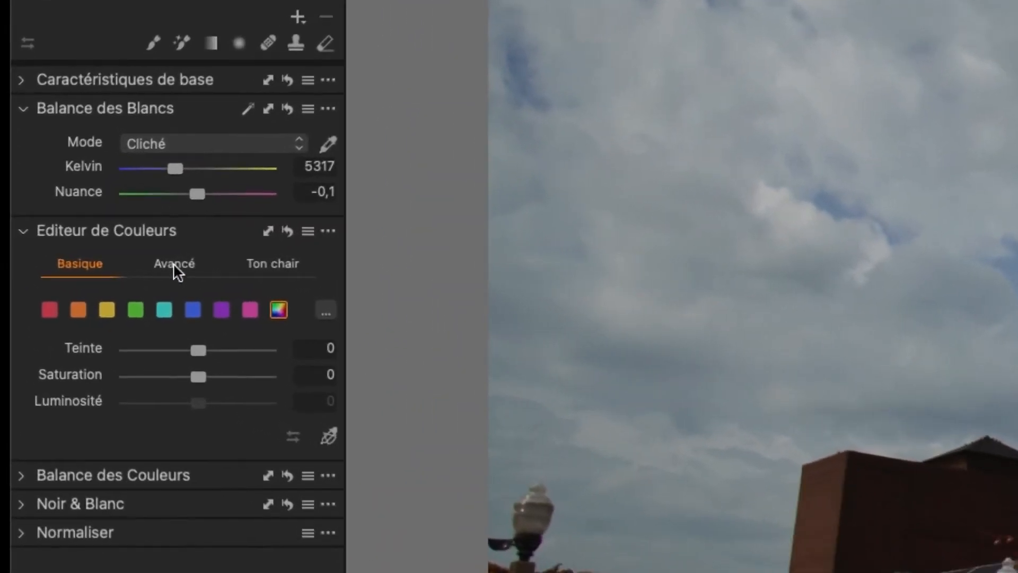
Step: Sample the sky's blue in the advanced color editor and extend its range to the wheel's outer edge, previewing the selection
{"action": "left_click", "coordinate": [173, 263]}
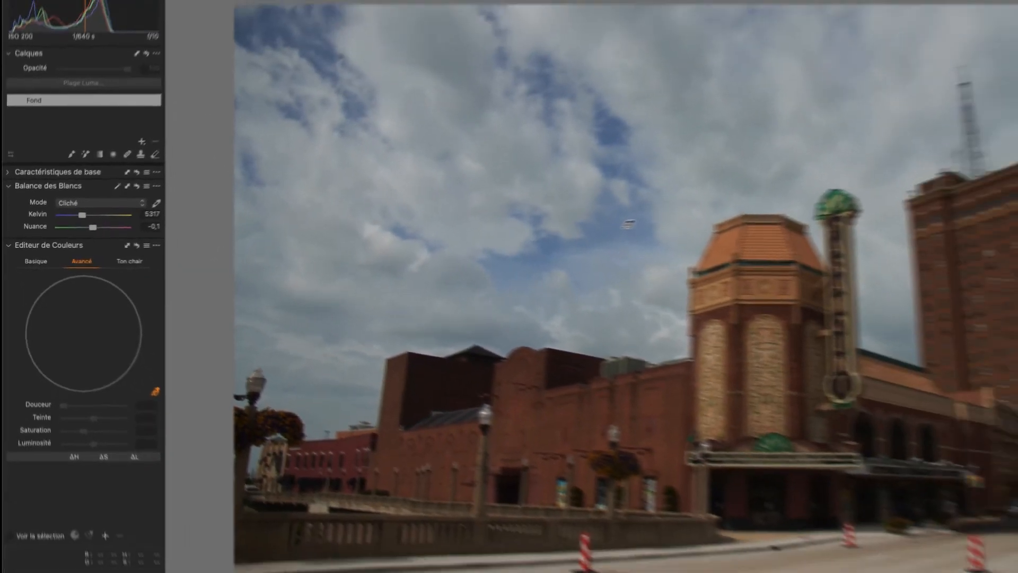
{"action": "left_click", "coordinate": [831, 214]}
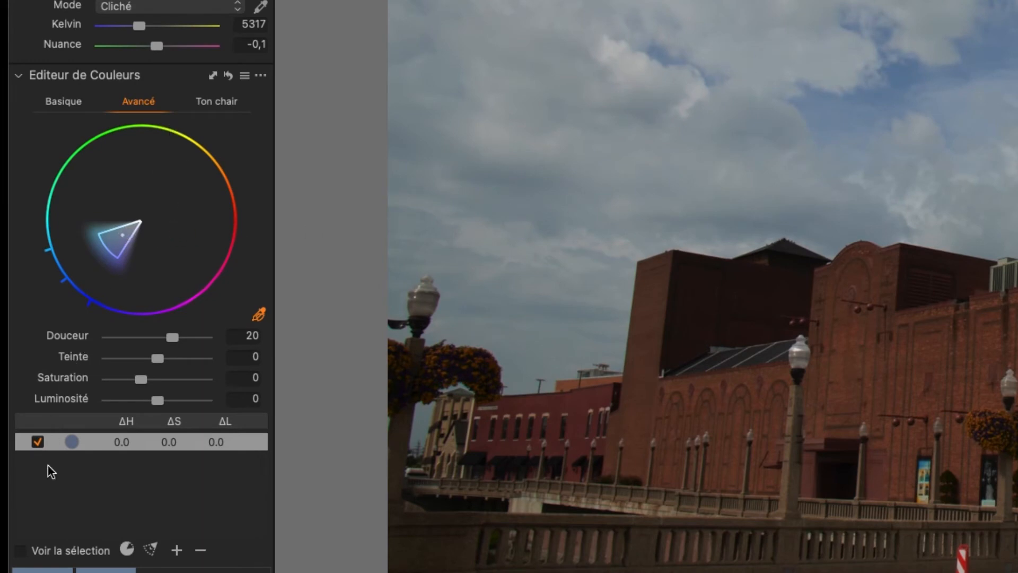
{"action": "left_click", "coordinate": [21, 551]}
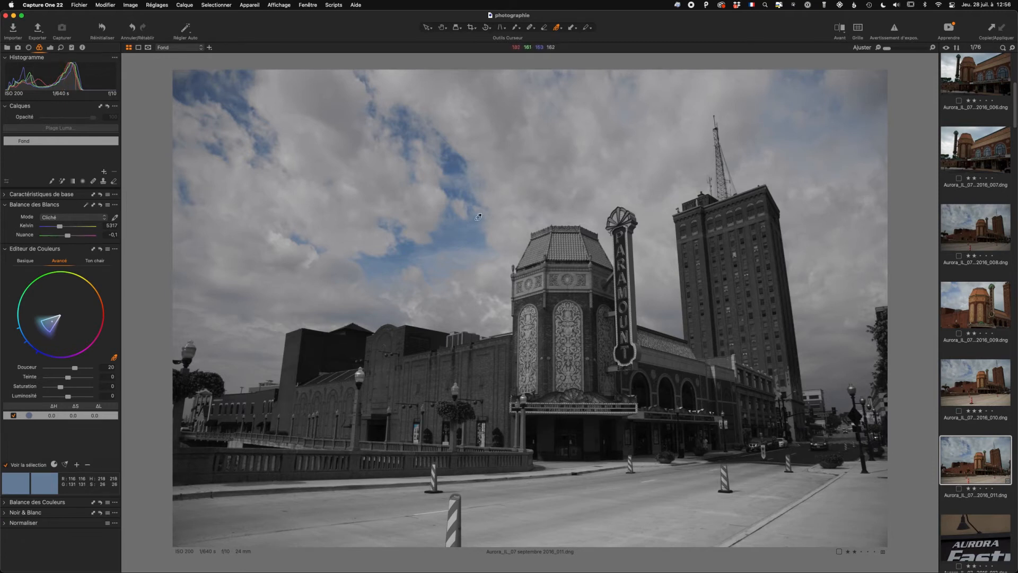
{"action": "left_click_drag", "start_coordinate": [45, 326], "coordinate": [21, 340]}
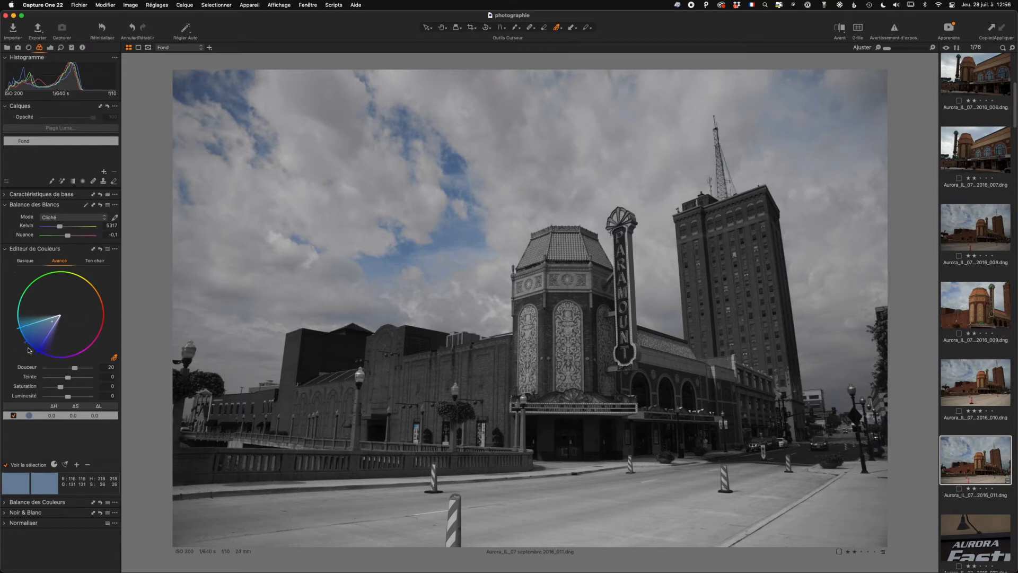
{"action": "left_click", "coordinate": [6, 465]}
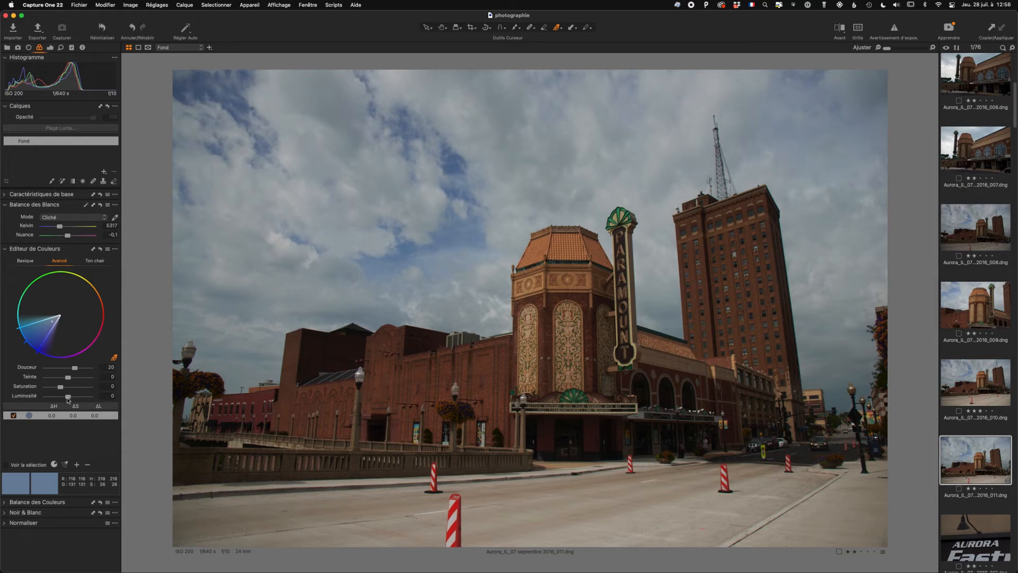
Step: Try a luminosity of -64.6 and a saturation of 24.9 on the sampled blue, and reset both sliders
{"action": "mouse_move", "coordinate": [68, 396]}
{"action": "left_mouse_down"}
{"action": "mouse_move", "coordinate": [51, 396]}
{"action": "mouse_move", "coordinate": [76, 388]}
{"action": "mouse_move", "coordinate": [65, 388]}
{"action": "left_mouse_up"}
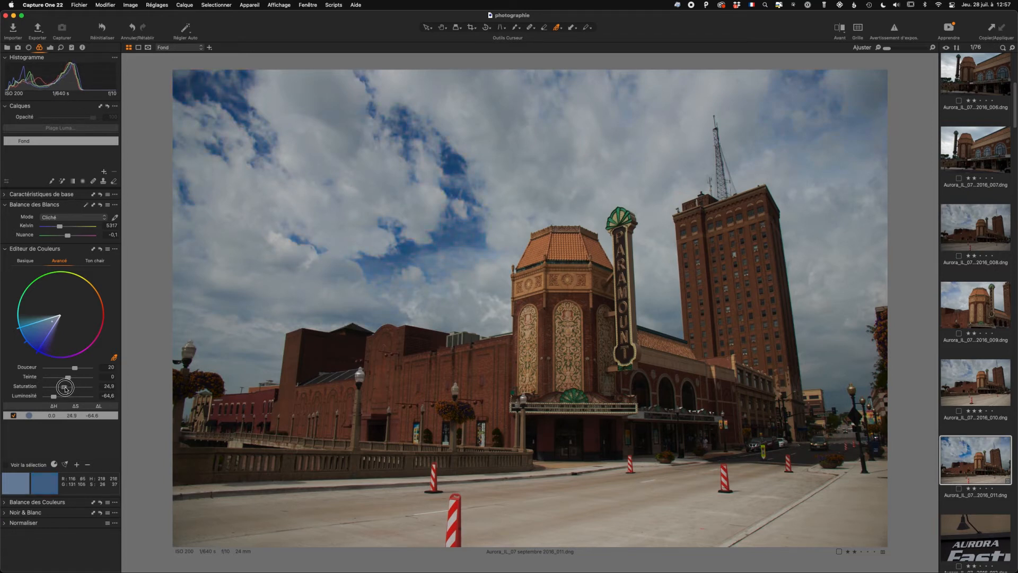
{"action": "double_click", "coordinate": [65, 387]}
{"action": "double_click", "coordinate": [54, 397]}
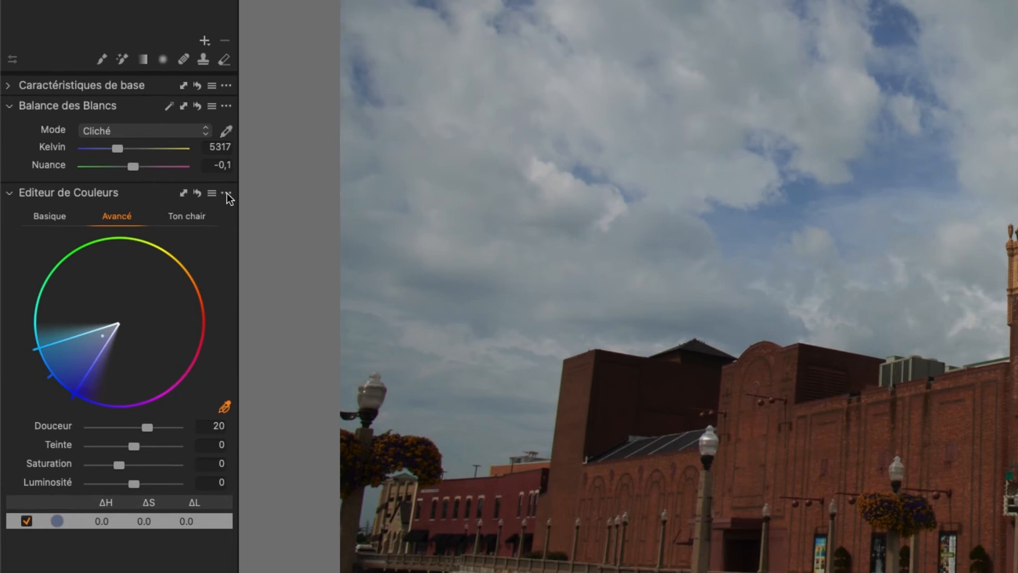
Step: Create a masked layer from the blue color selection and check its mask over the sky
{"action": "left_click", "coordinate": [226, 194]}
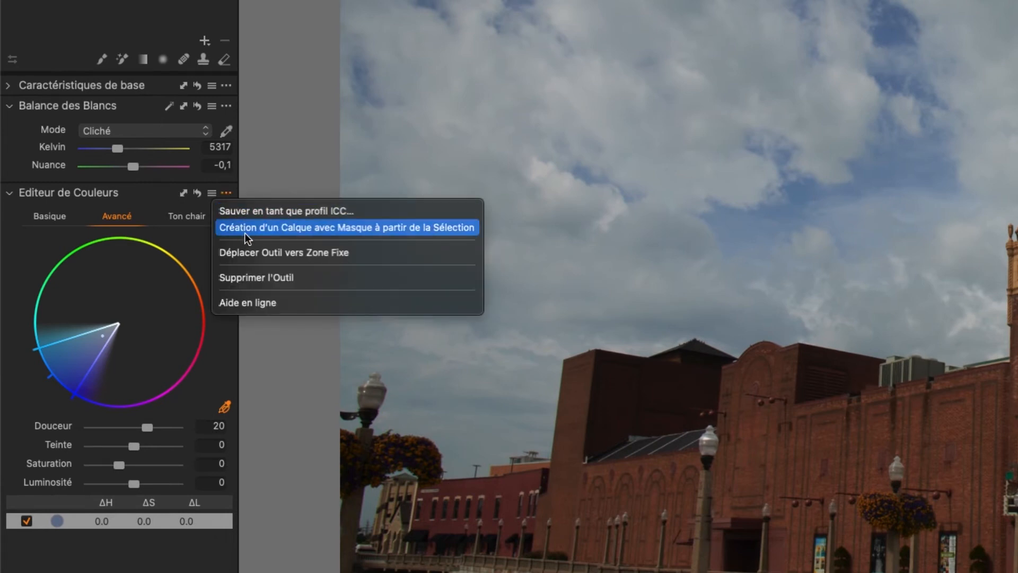
{"action": "left_click", "coordinate": [348, 231]}
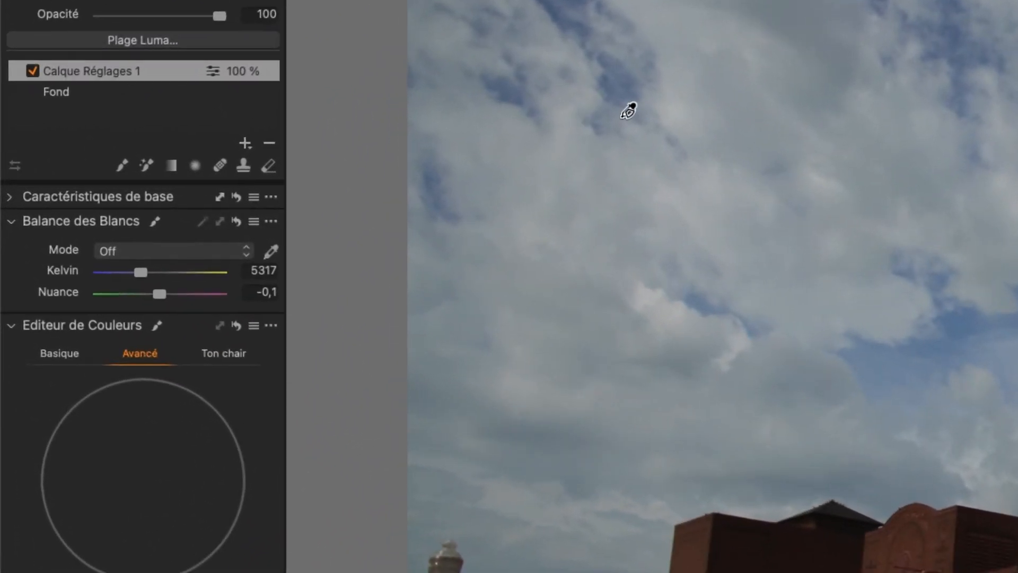
{"action": "left_click", "coordinate": [180, 78]}
{"action": "key", "text": "m"}
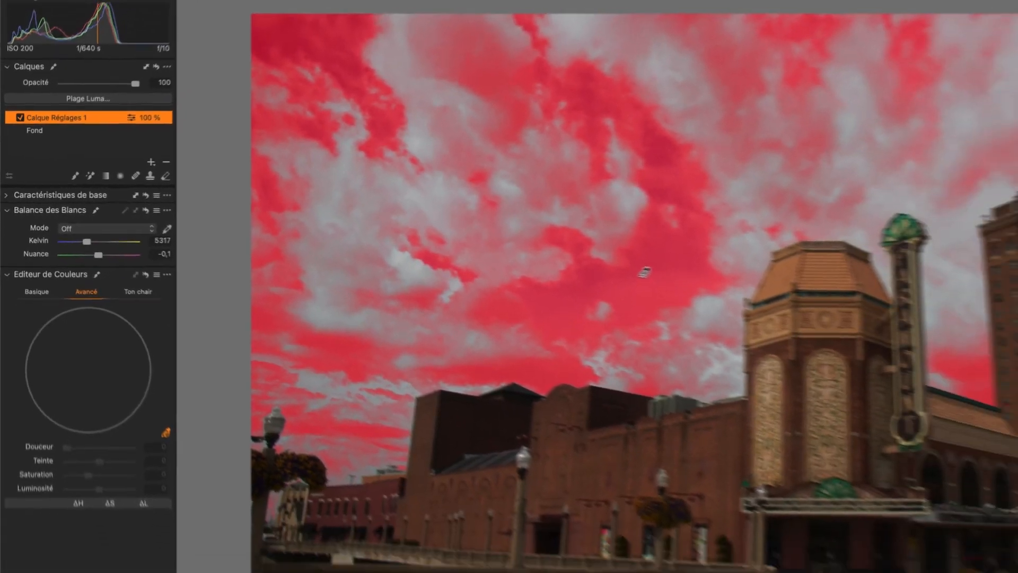
{"action": "key", "text": "m"}
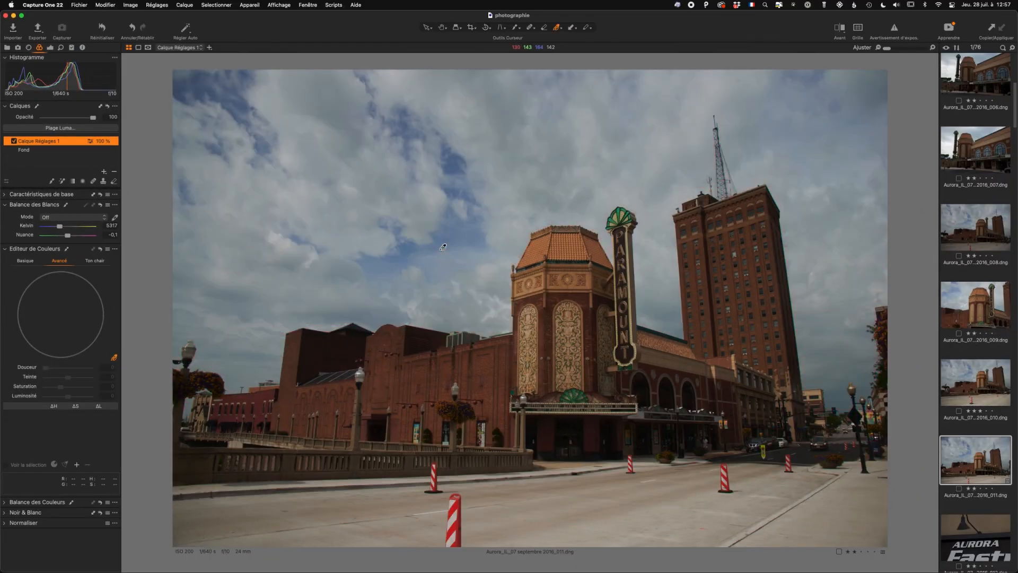
Step: Set the new masked layer's exposure to -0.49 and saturation to 27, checking the mask over the sky
{"action": "left_click", "coordinate": [29, 47]}
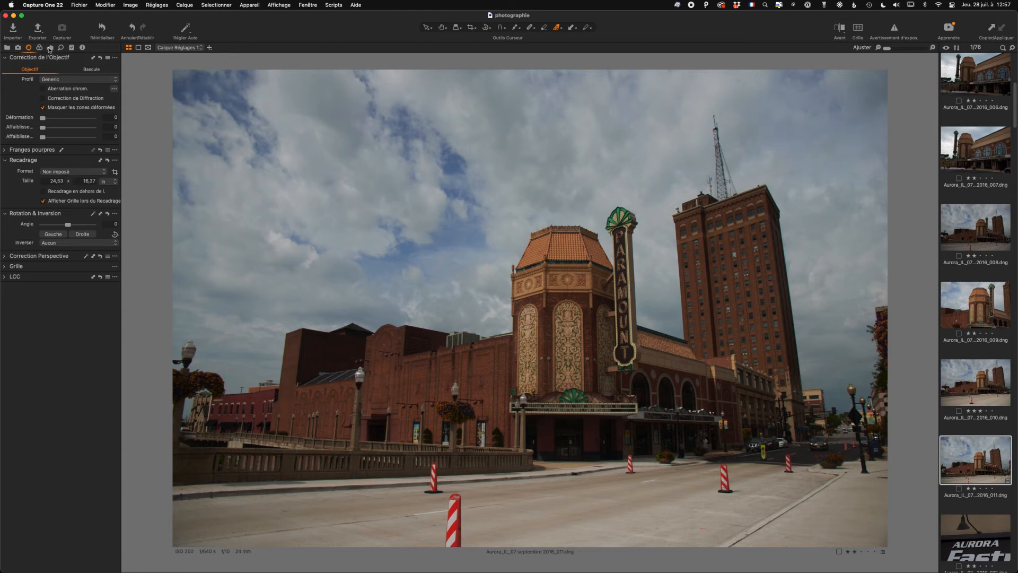
{"action": "left_click", "coordinate": [51, 48]}
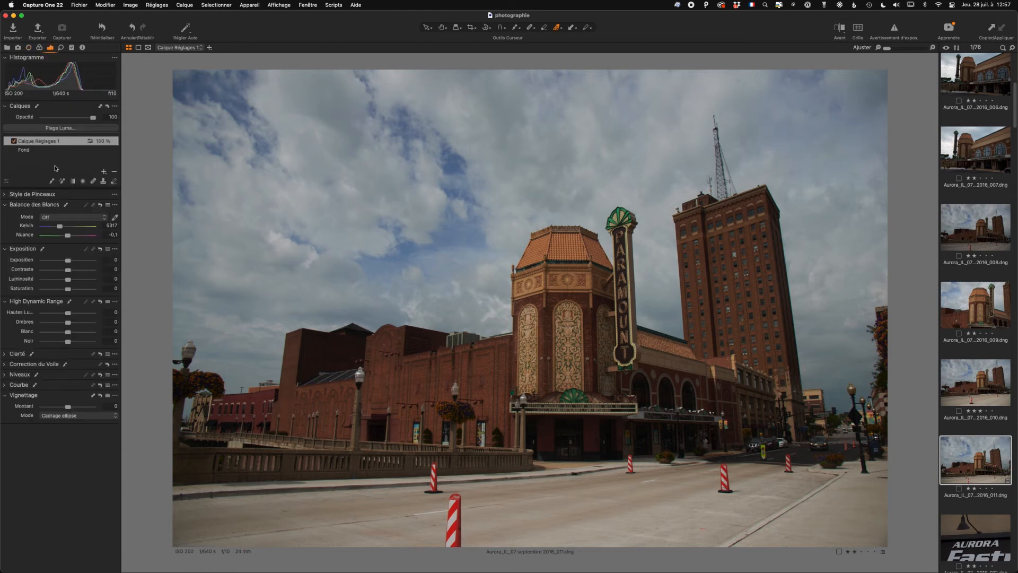
{"action": "left_click_drag", "start_coordinate": [68, 261], "coordinate": [64, 260]}
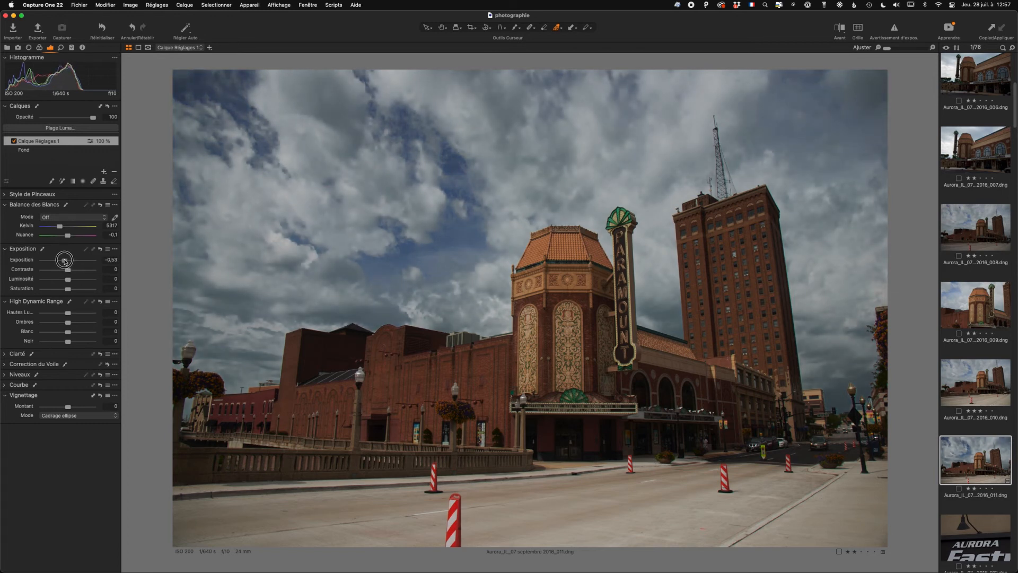
{"action": "left_click_drag", "start_coordinate": [68, 289], "coordinate": [75, 289]}
{"action": "key", "text": "m"}
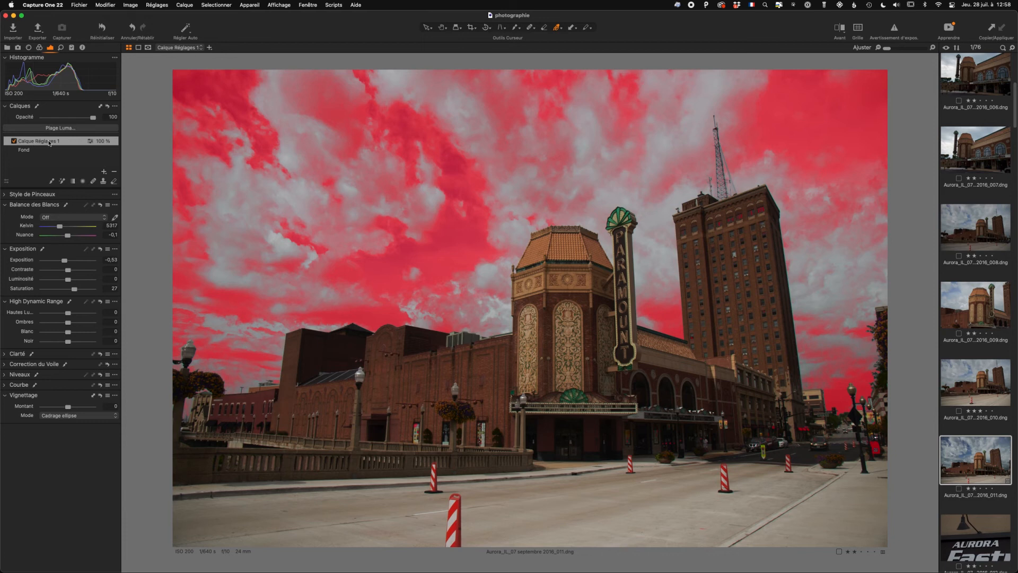
{"action": "key", "text": "m"}
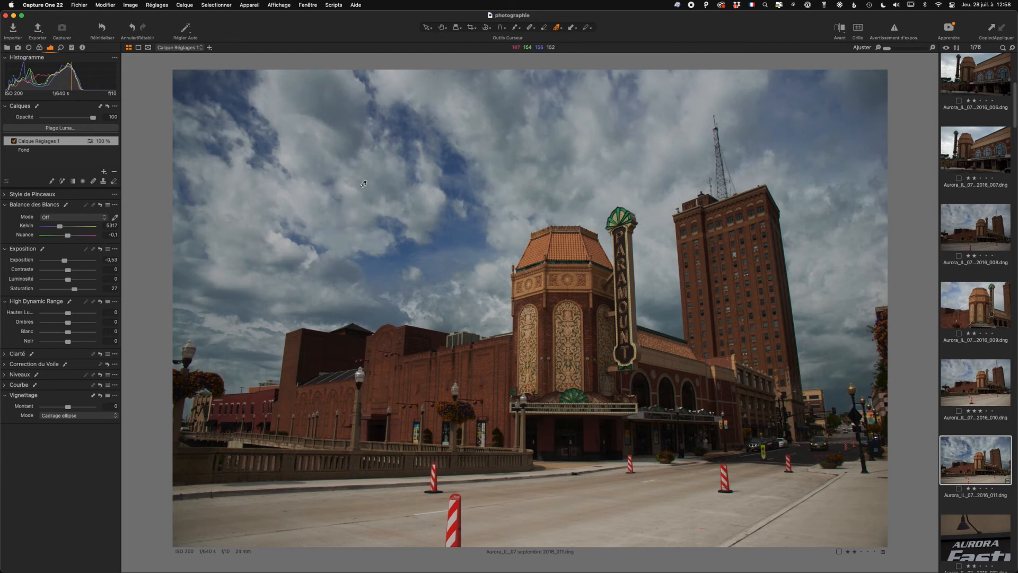
{"action": "left_click", "coordinate": [64, 260]}
{"action": "left_click_drag", "start_coordinate": [64, 260], "coordinate": [64, 261]}
Step: Rename the adjustment layer as "ciel bleu"
{"action": "left_click", "coordinate": [46, 143]}
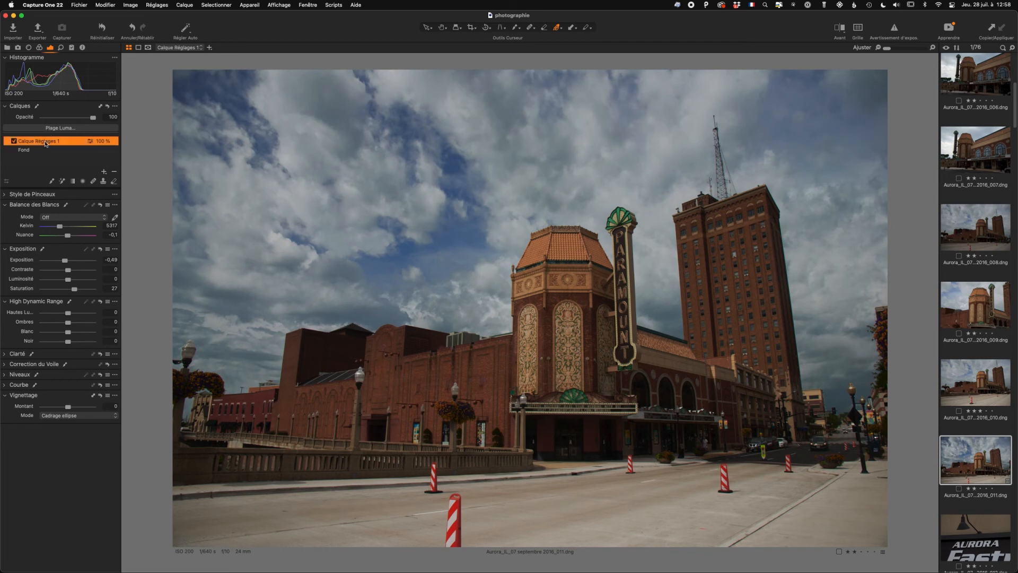
{"action": "left_click_drag", "start_coordinate": [62, 140], "coordinate": [17, 141]}
{"action": "type", "text": "ciel bleu"}
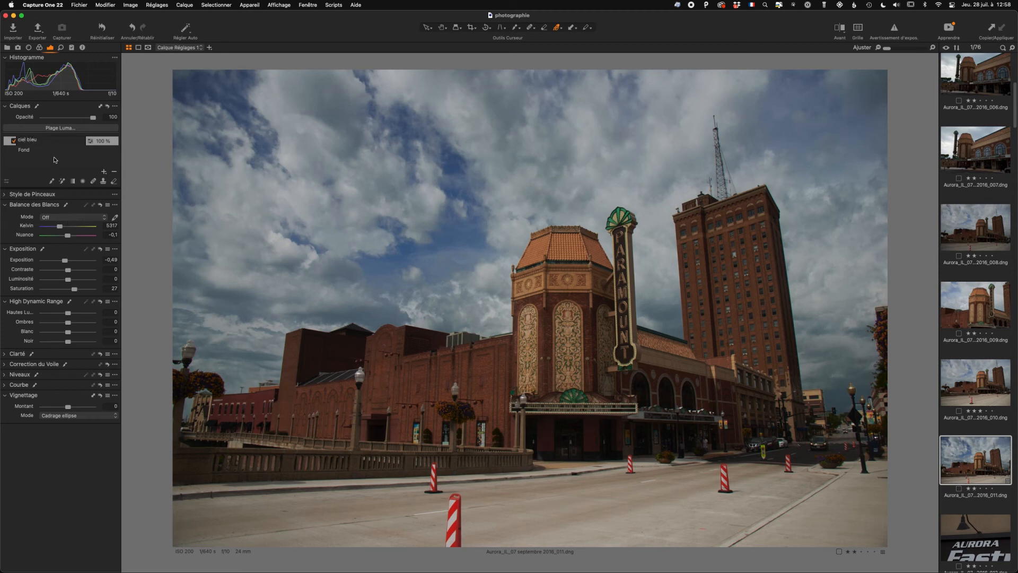
{"action": "key", "text": "Return"}
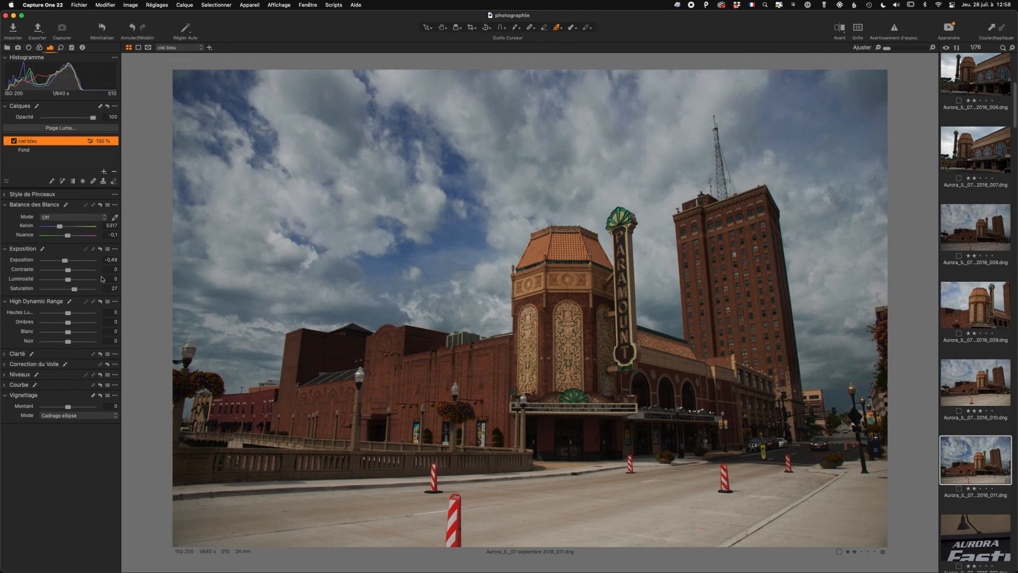
Step: Set the clarity of the "ciel bleu" layer to 53 and compare the photo before and after the adjustments
{"action": "left_click", "coordinate": [3, 354]}
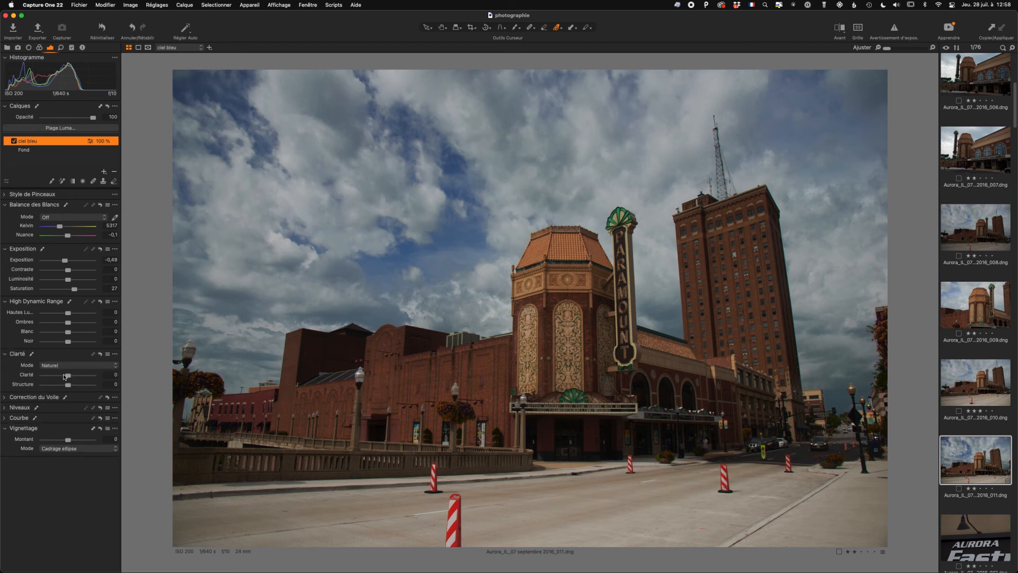
{"action": "left_click_drag", "start_coordinate": [72, 375], "coordinate": [81, 375]}
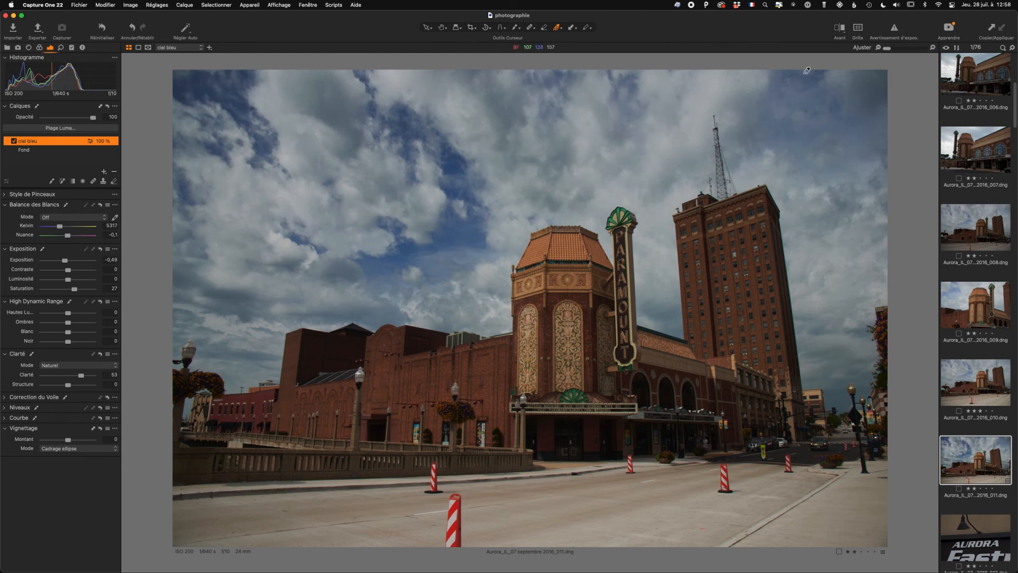
{"action": "left_click", "coordinate": [841, 28]}
{"action": "left_click", "coordinate": [842, 28]}
{"action": "left_click", "coordinate": [842, 28]}
{"action": "left_click", "coordinate": [842, 28]}
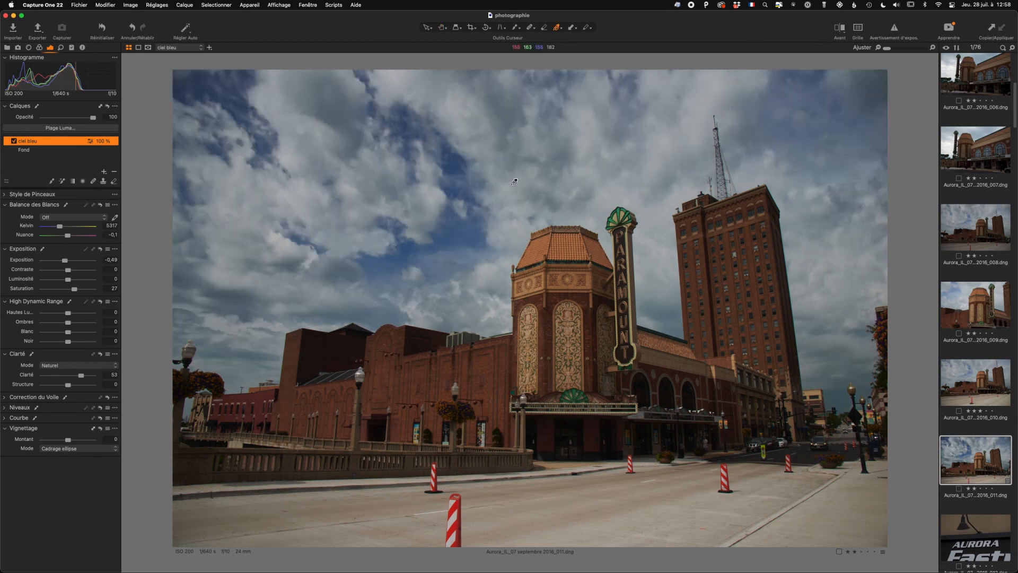